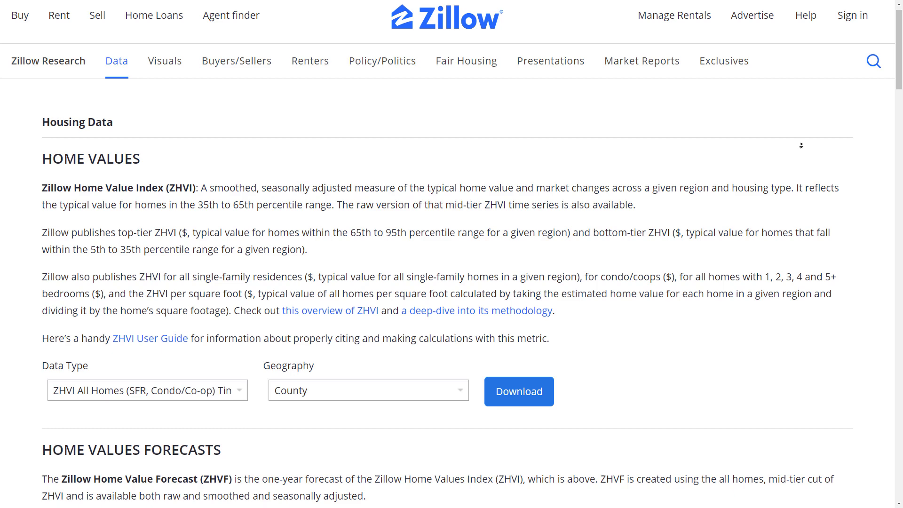
scroll(802, 148, "down", 1)
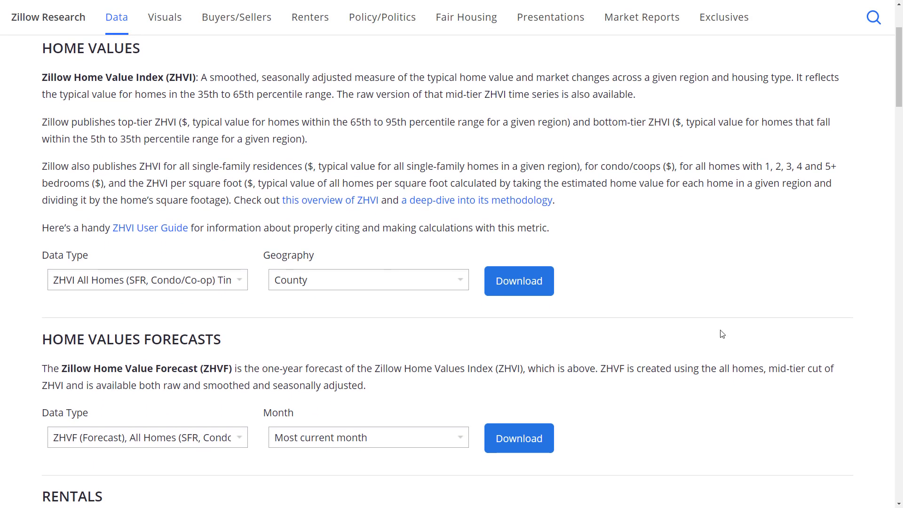
Download the county-level ZHVI All Homes home-value CSV from the Home Values section
left_click(518, 282)
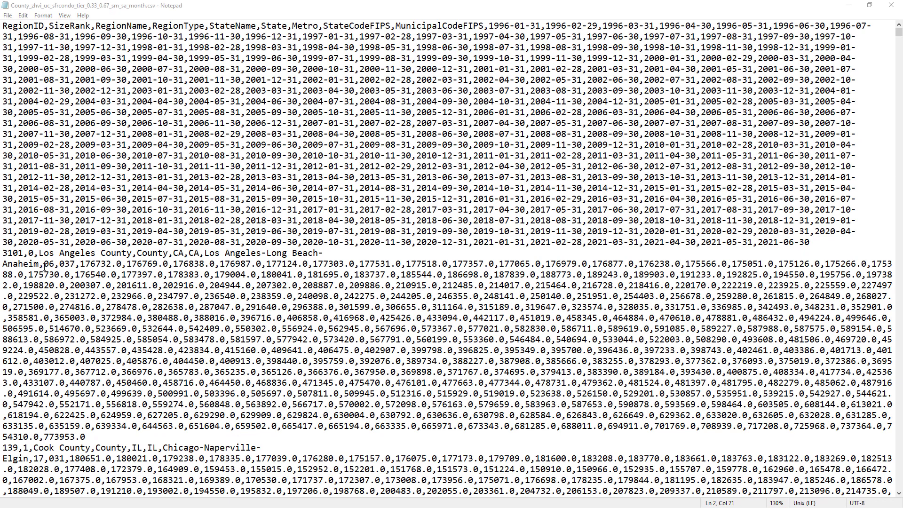
double_click(49, 265)
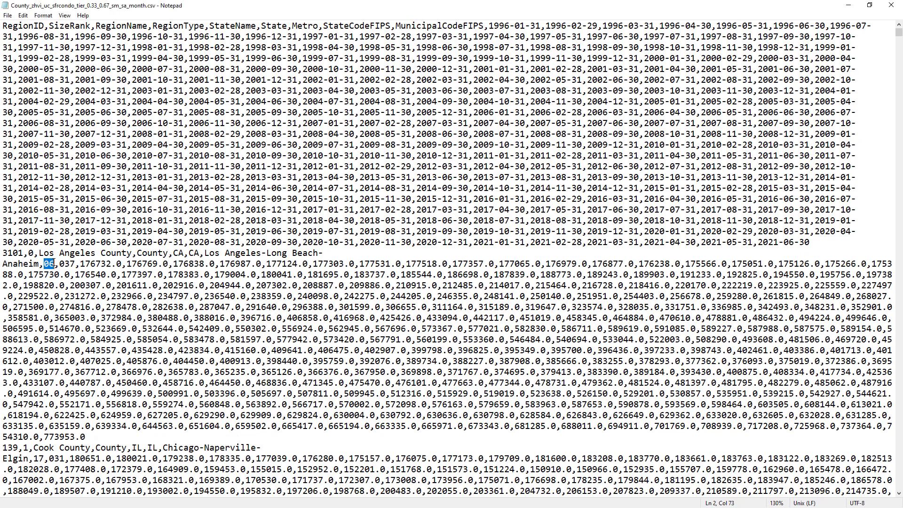
left_click_drag(60, 264, 76, 265)
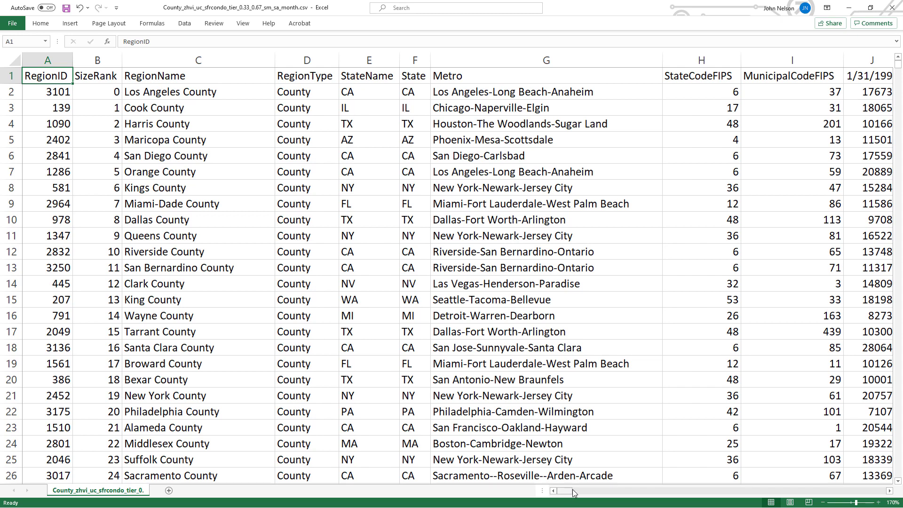
left_click_drag(573, 493, 575, 492)
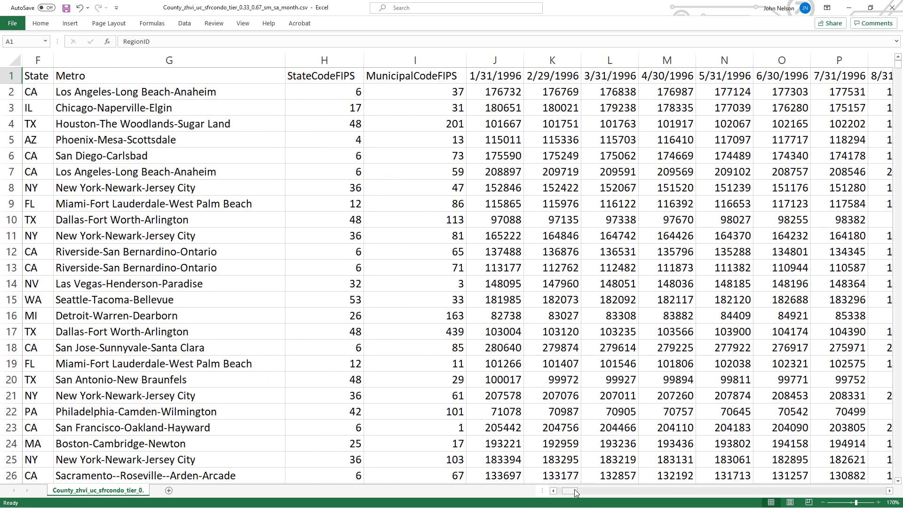
left_click(322, 78)
left_click(393, 76)
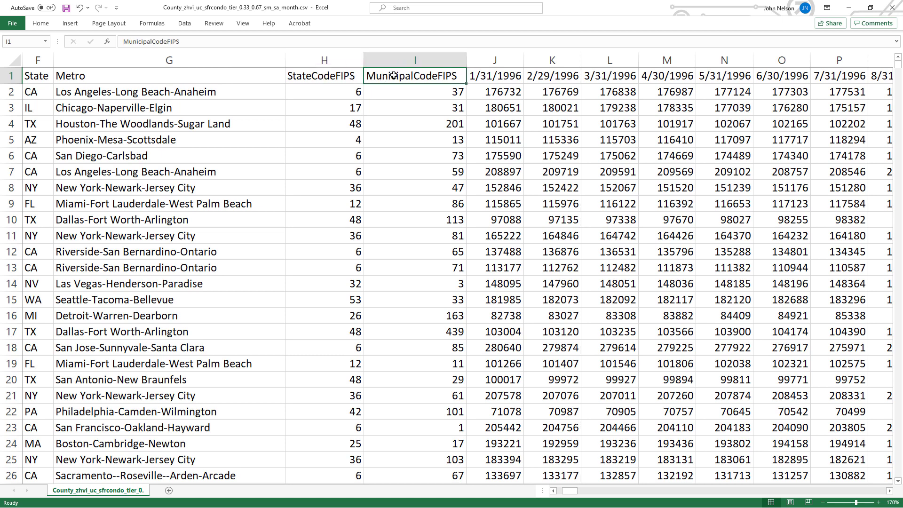
left_click_drag(349, 93, 391, 93)
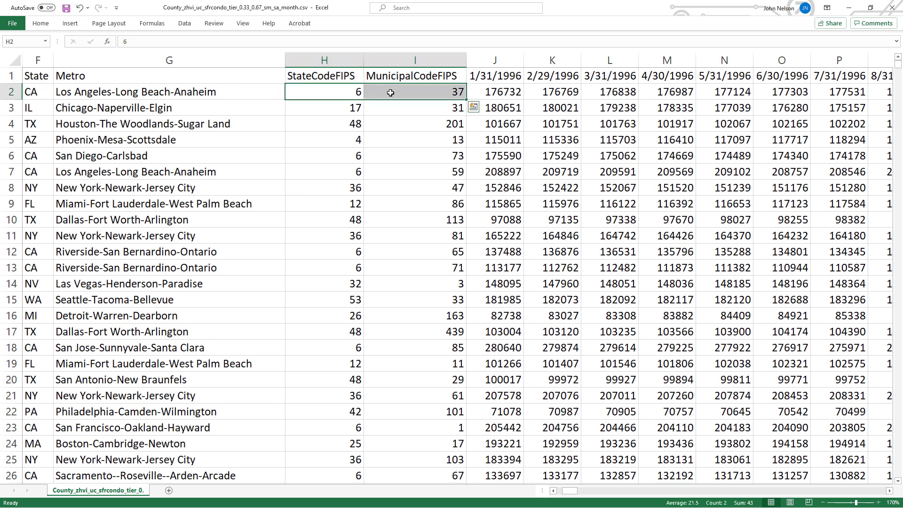
left_click(339, 93)
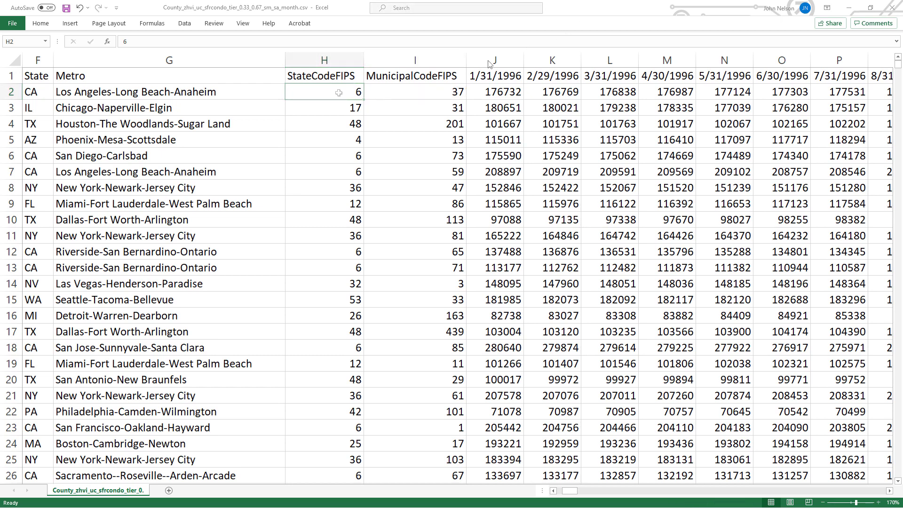
Insert two empty columns before the dates and head them ST and CO
right_click(489, 59)
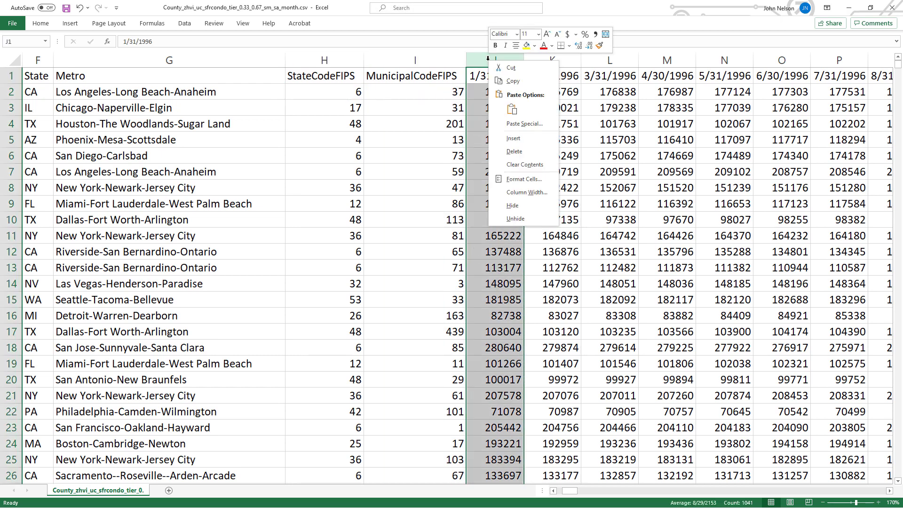
left_click(512, 138)
right_click(499, 63)
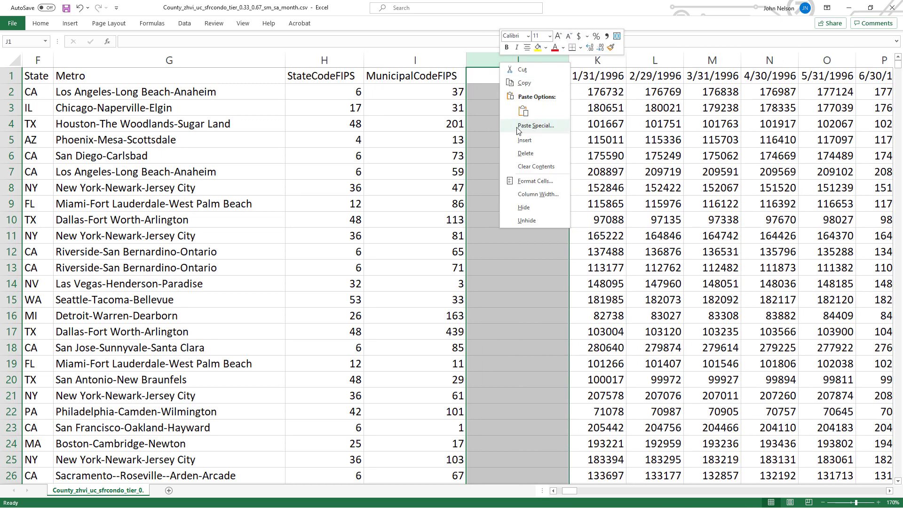
left_click(526, 140)
left_click(515, 77)
type("ST")
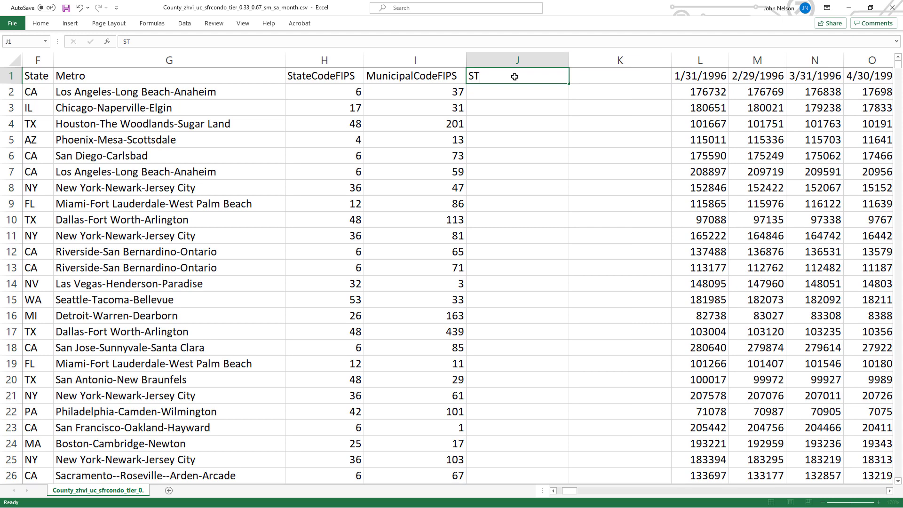
key("Tab")
type("CO")
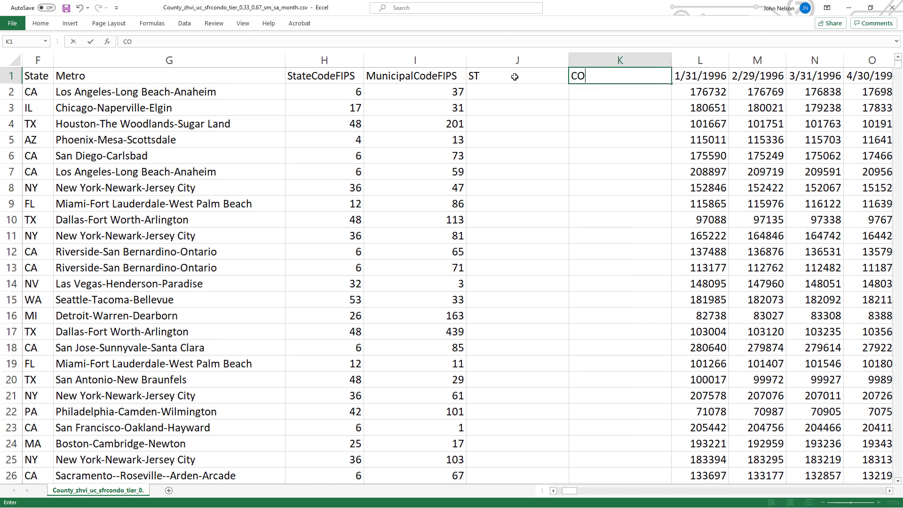
key("Return")
Enter =TEXT(H2,"00") in J2 so the state code shows as 06
type("=text")
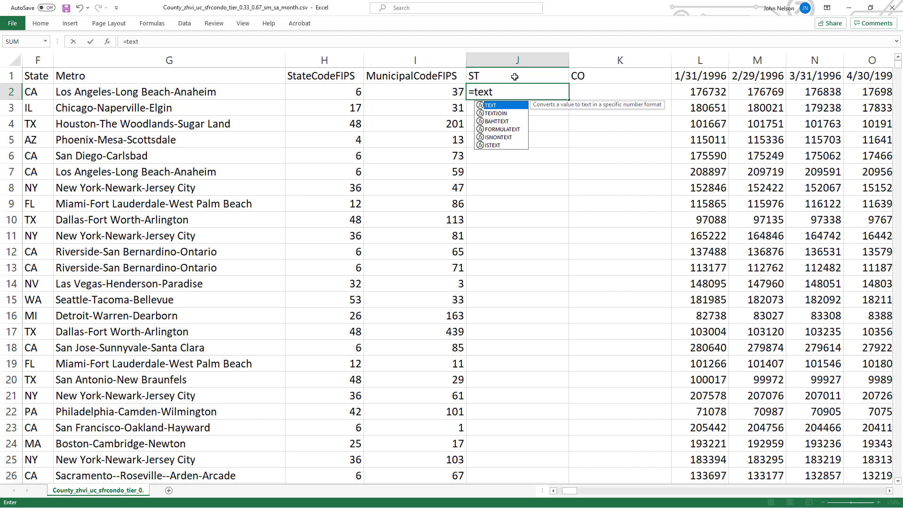
type("(")
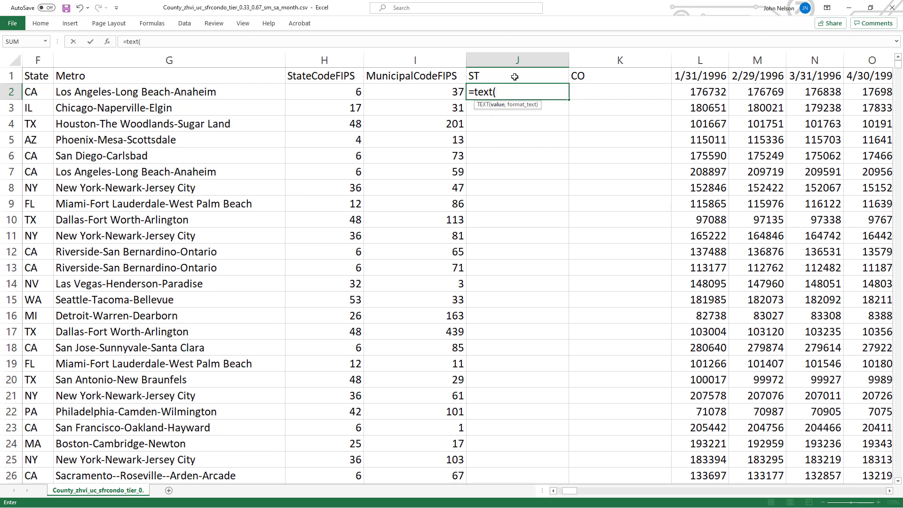
left_click(349, 93)
type(",\"")
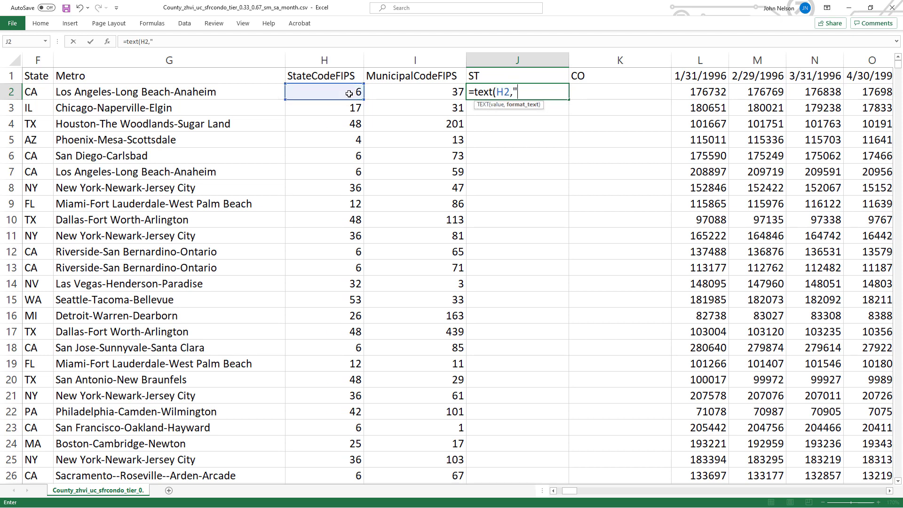
type("00\")")
key("Return")
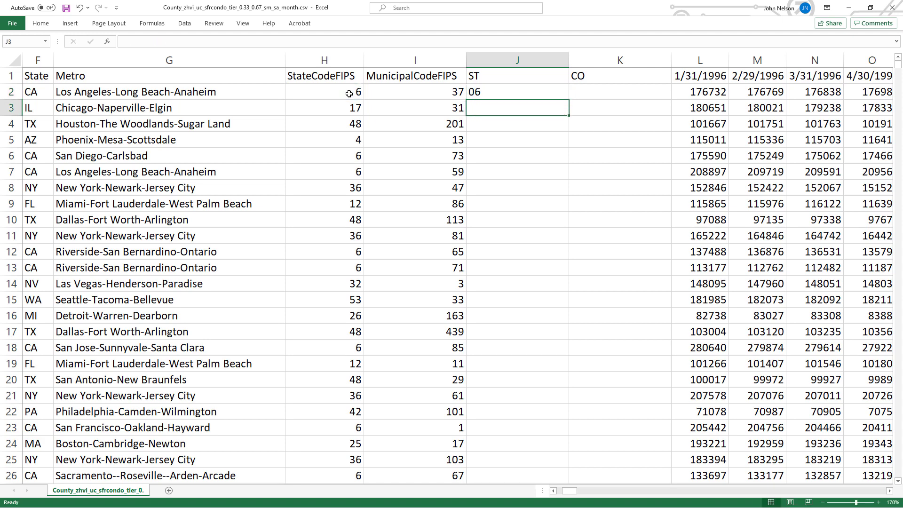
left_click(484, 93)
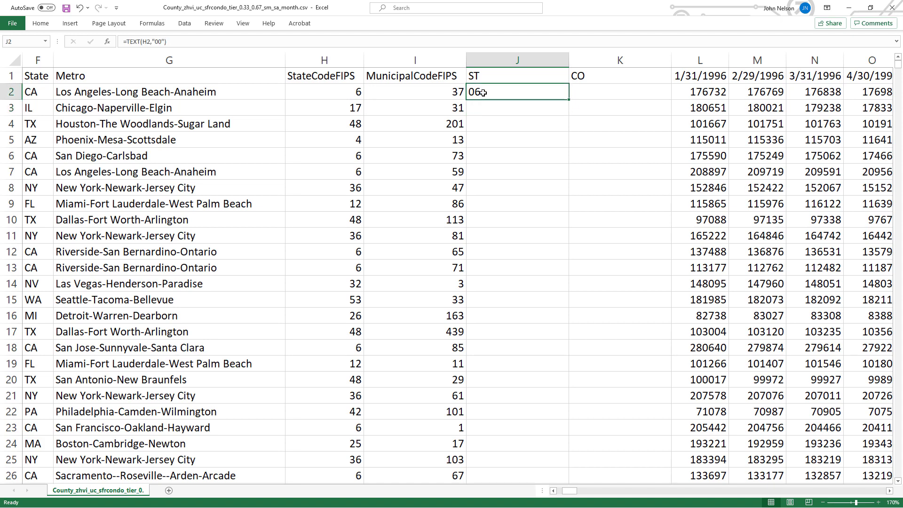
left_click(352, 92)
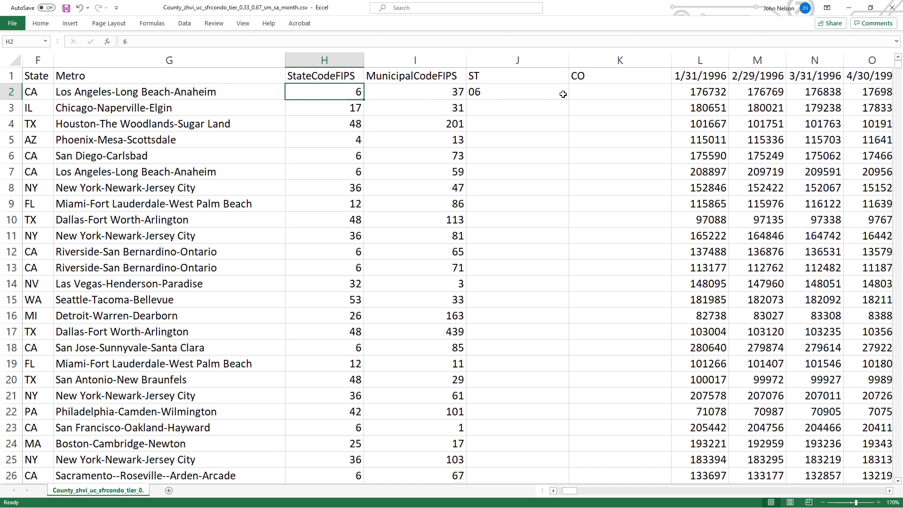
Enter =TEXT(I2,"000") in K2 to produce the three-digit county code 037
left_click(600, 94)
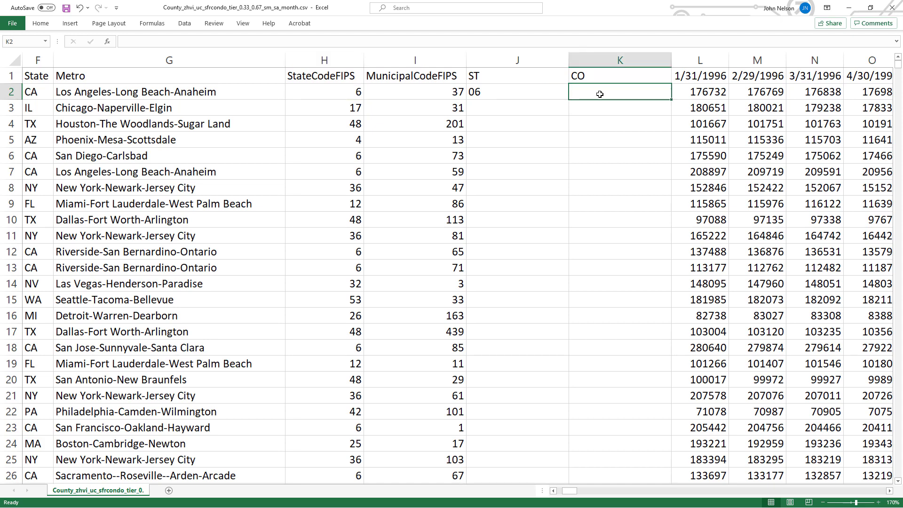
type("=tex")
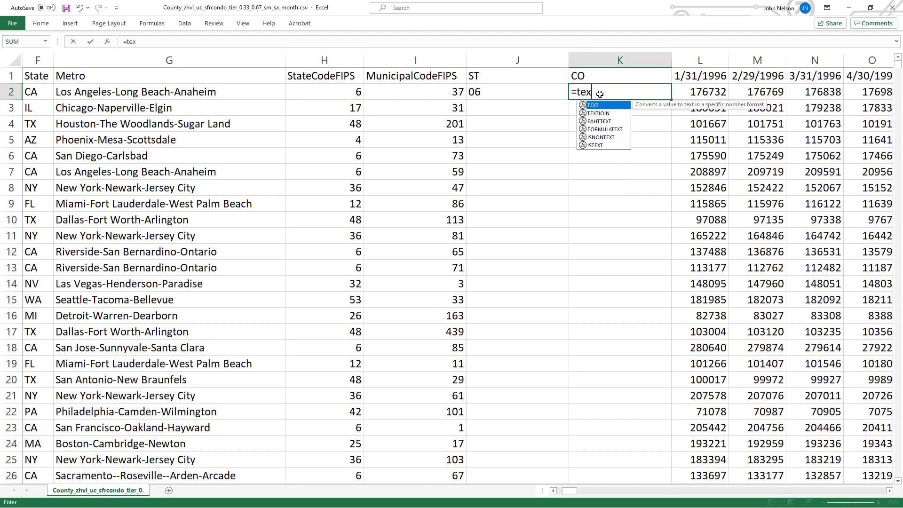
type("t(")
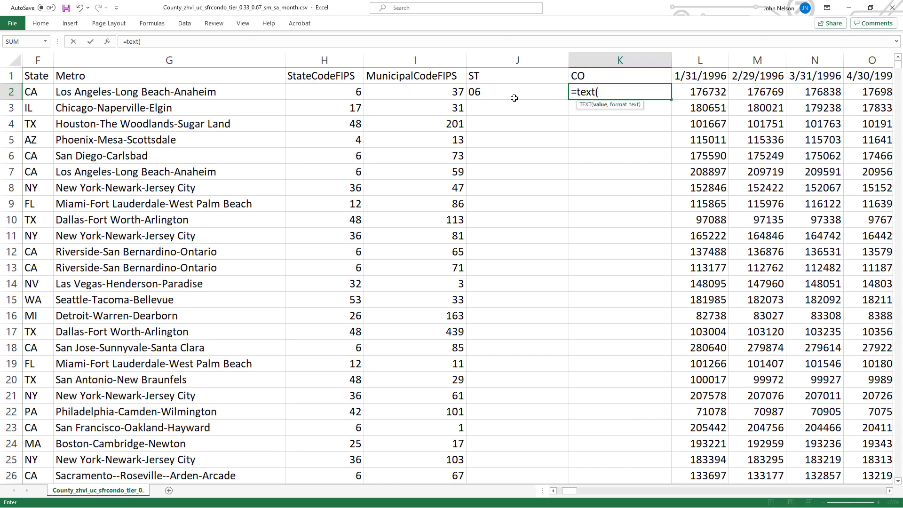
left_click(440, 91)
type(",\"")
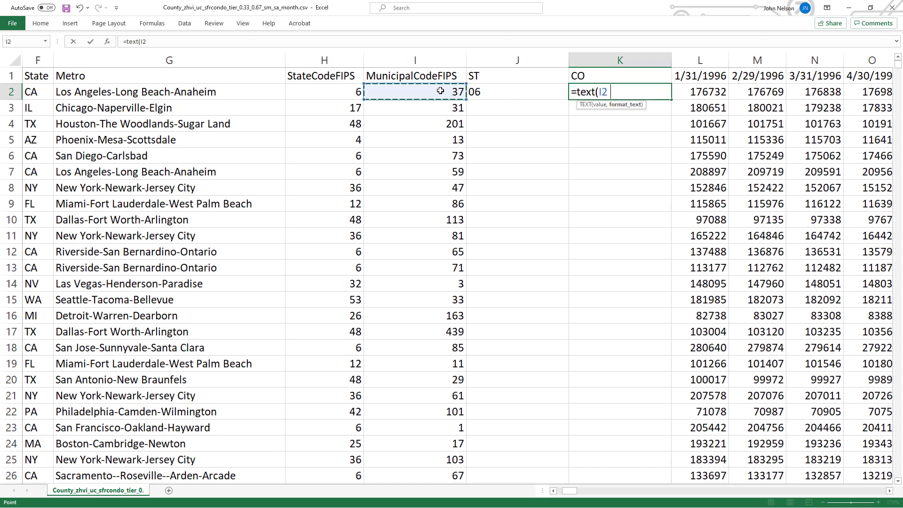
type("00")
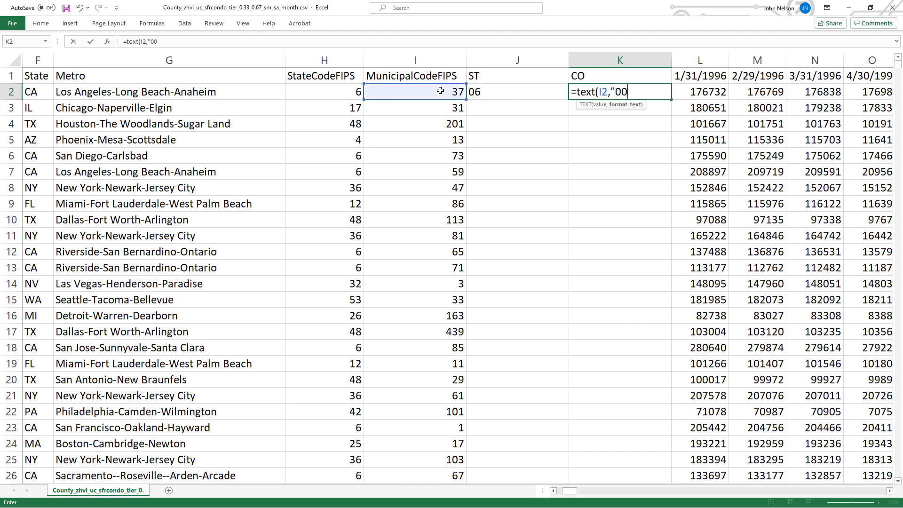
type("0\")")
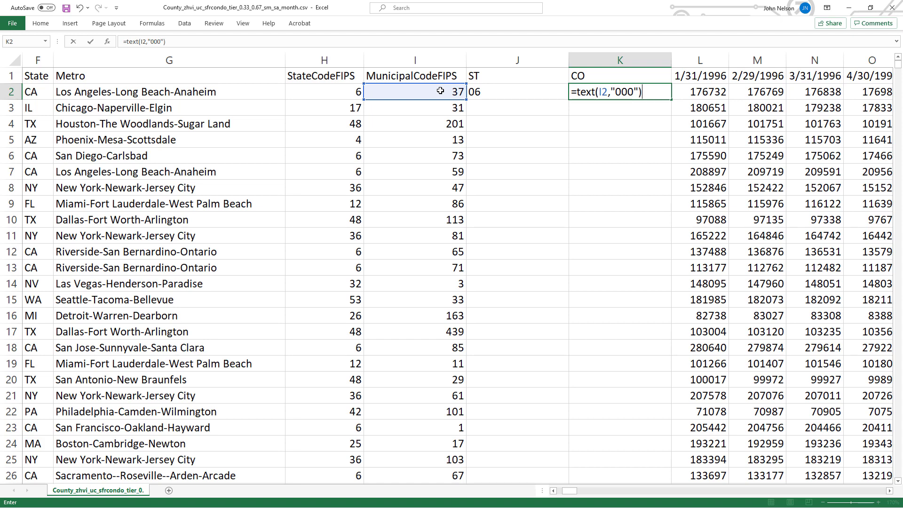
key("Return")
Fill the ST and CO formulas down to every row
left_click(494, 99)
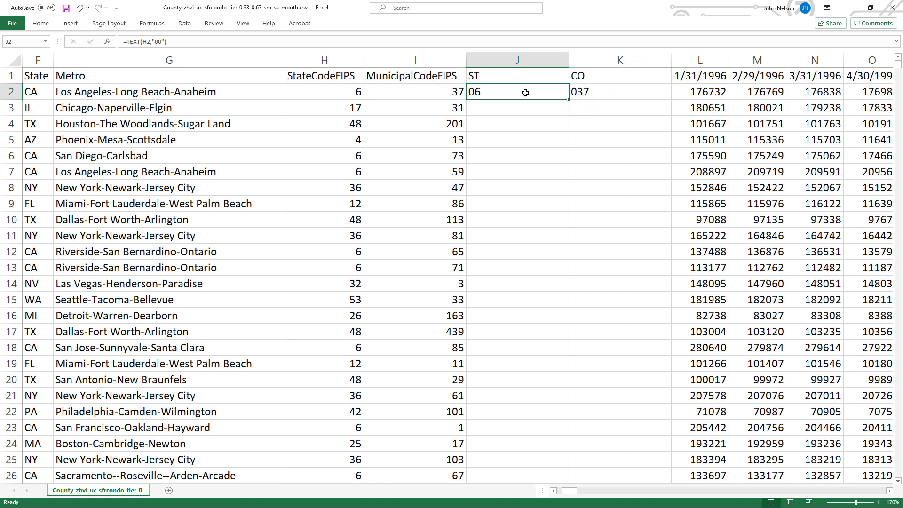
double_click(568, 99)
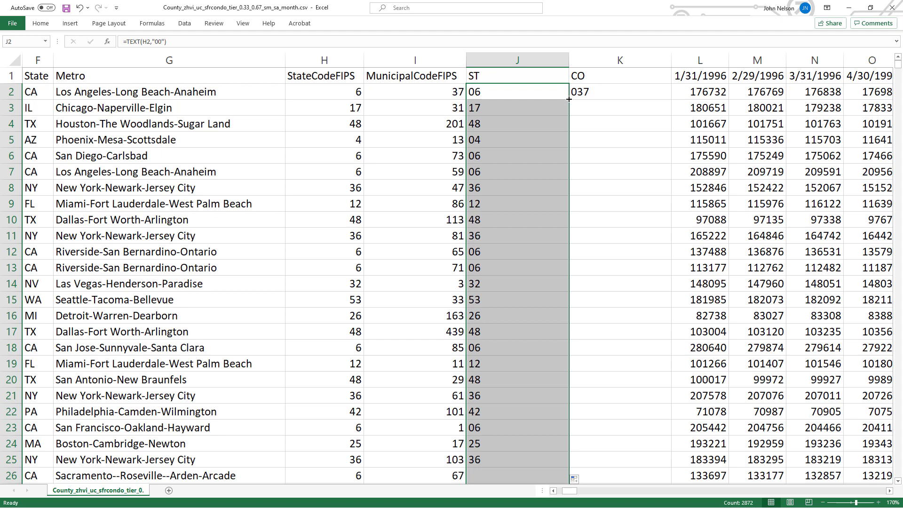
left_click(604, 96)
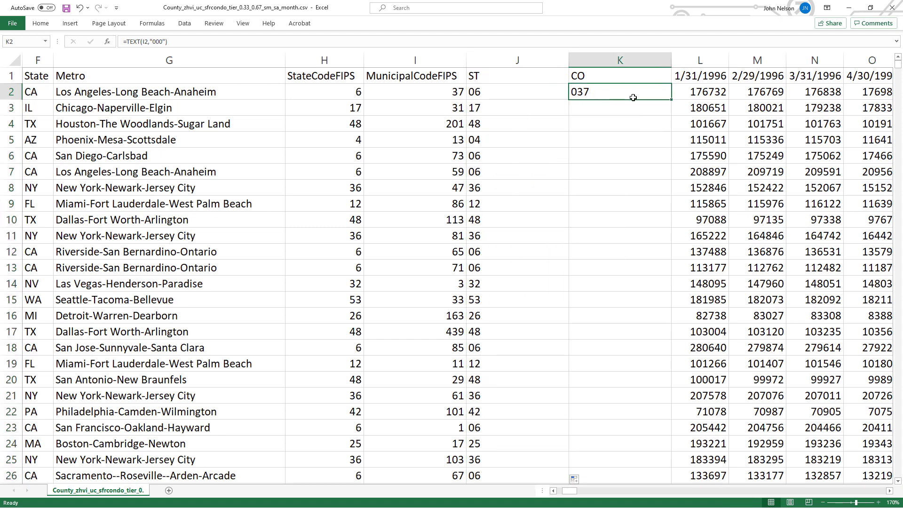
double_click(672, 101)
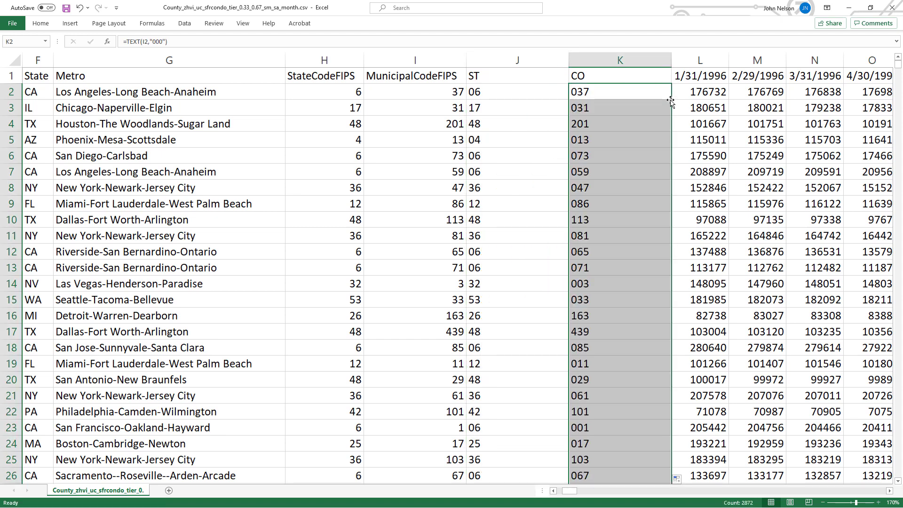
Insert a new column before the first date column and head it StCo
left_click(684, 60)
right_click(685, 60)
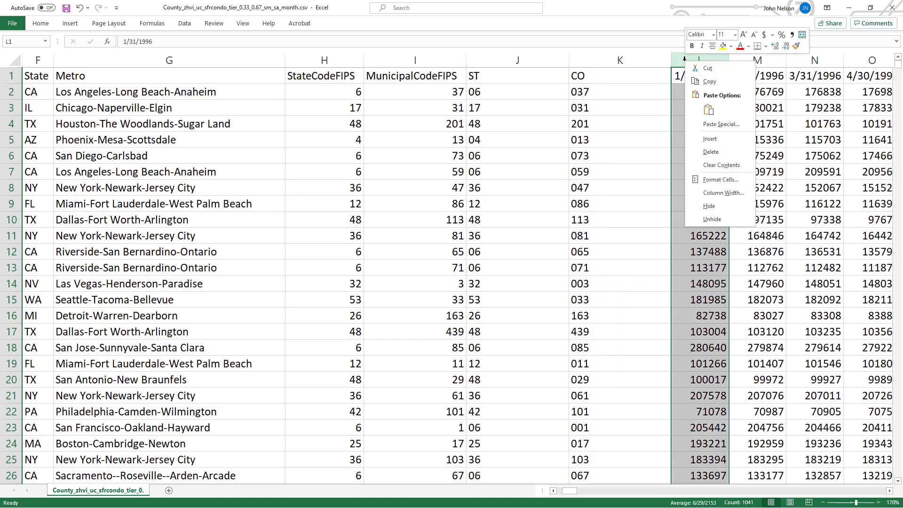
left_click(706, 139)
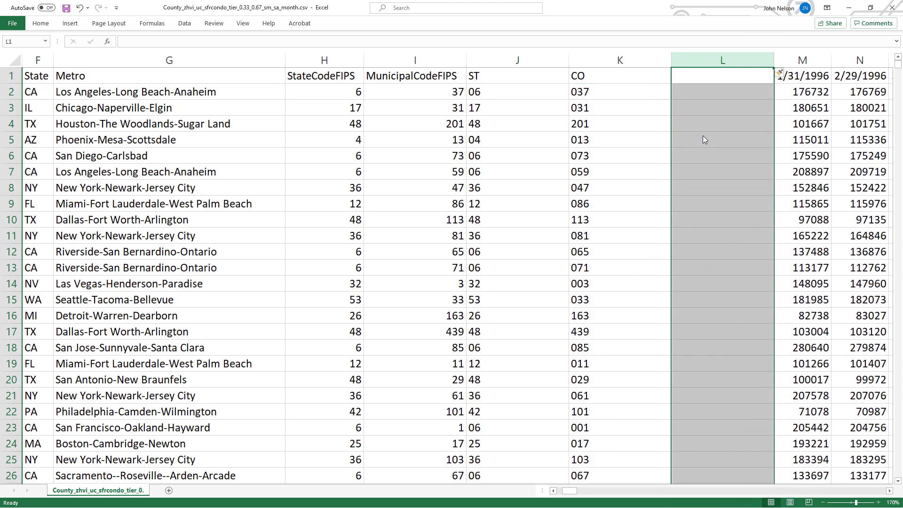
left_click(699, 78)
type("StCo")
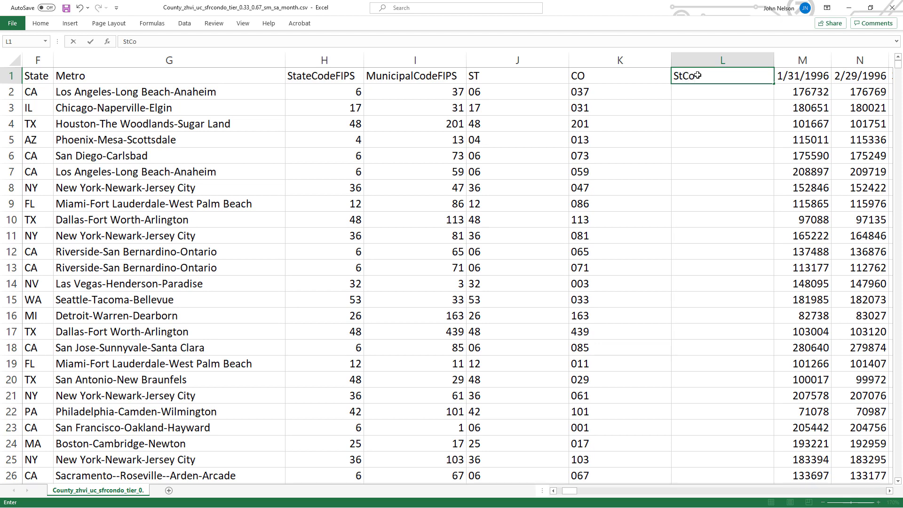
key("Return")
Enter =CONCAT(J2,K2) in L2 and fill it down to every row
type("=")
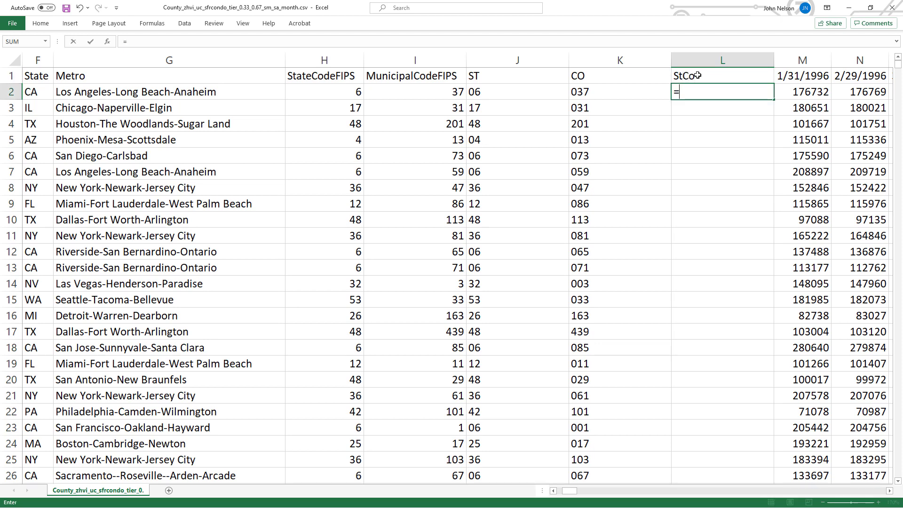
type("concat")
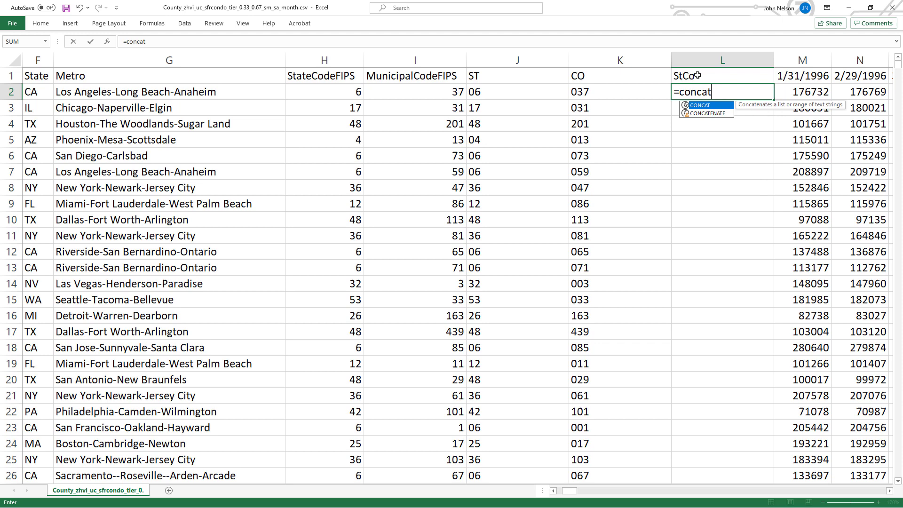
type("(")
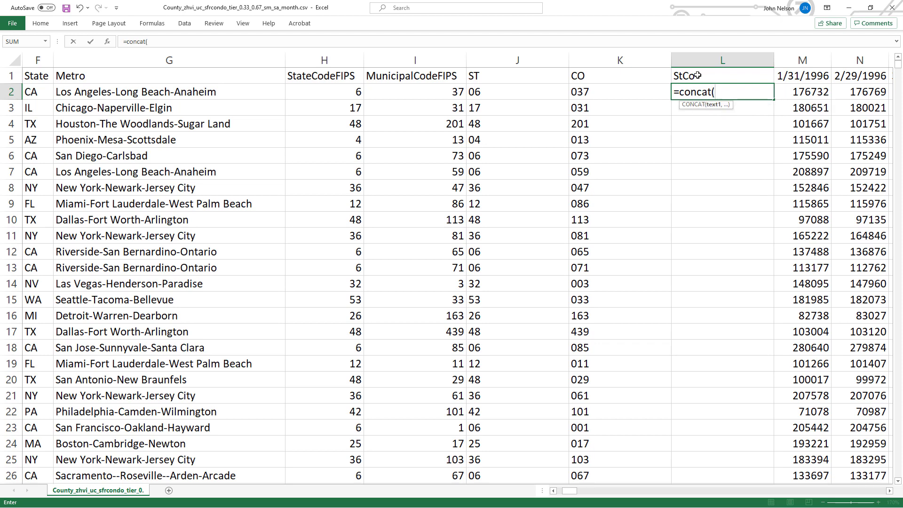
left_click(545, 94)
type(",")
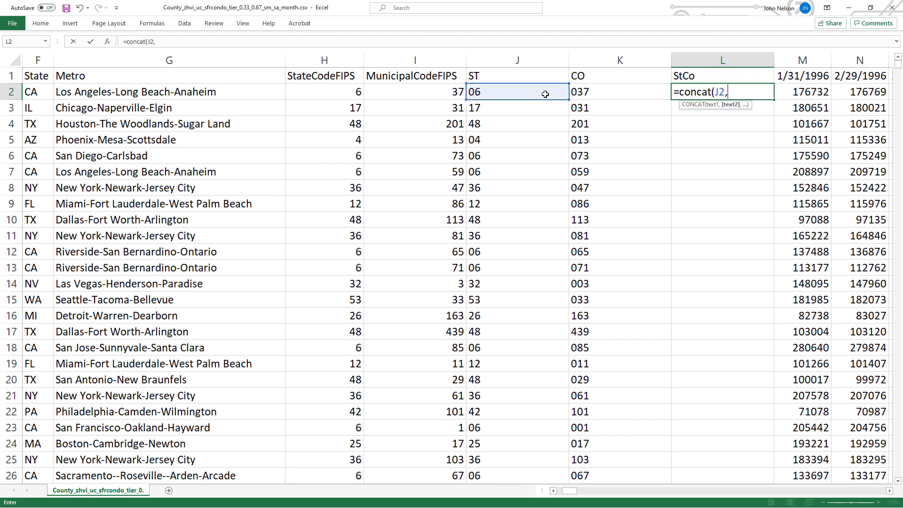
left_click(591, 92)
type(")")
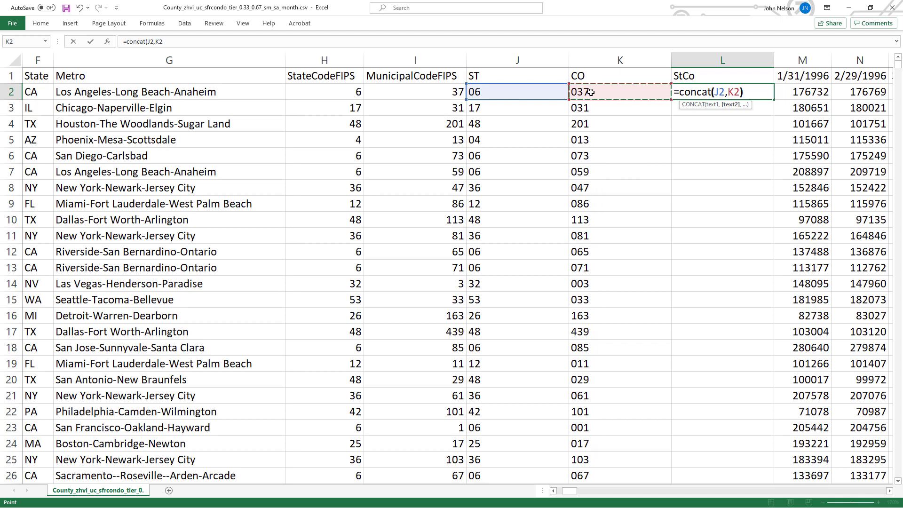
key("Return")
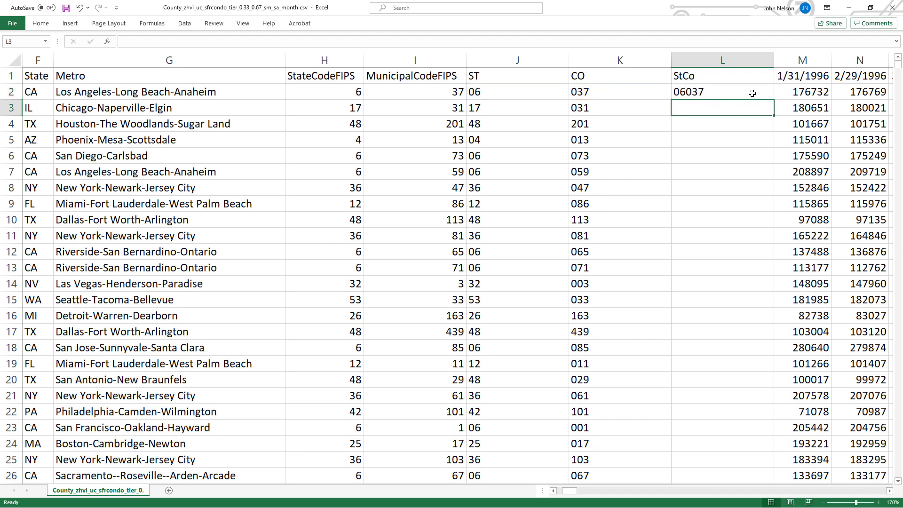
left_click(752, 93)
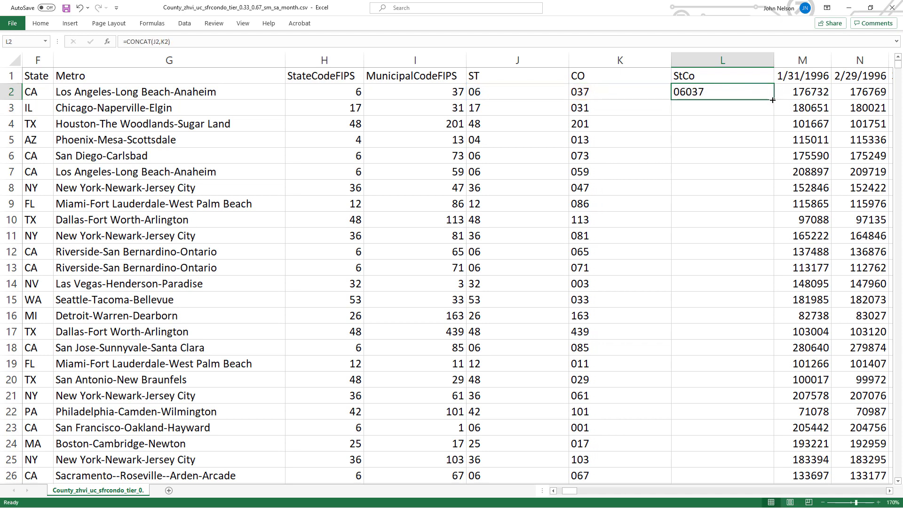
double_click(773, 99)
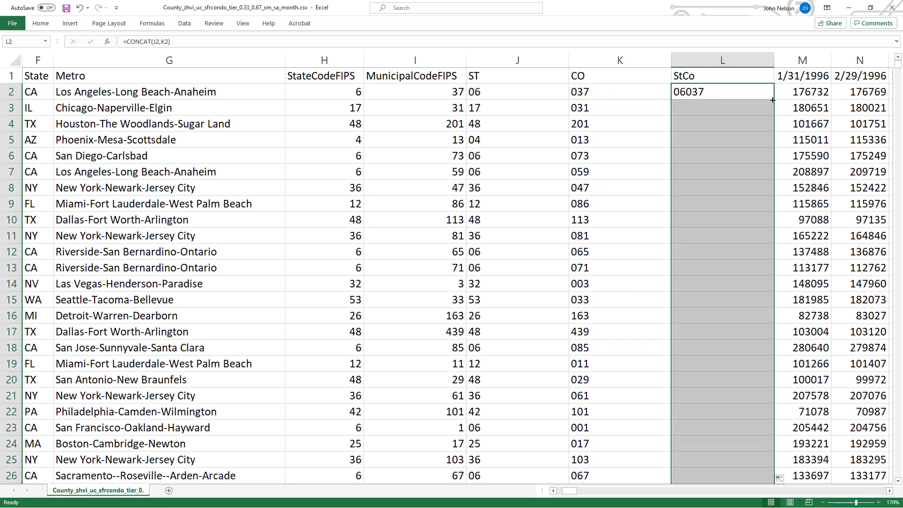
Format all date headers from M1 rightward with the March-12 date type, e.g. January-96
left_click(748, 93)
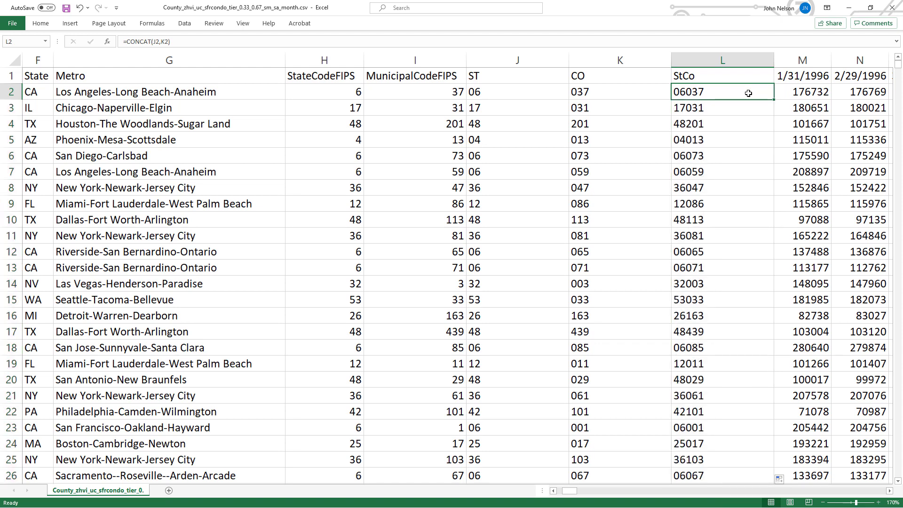
left_click(788, 78)
key("ctrl+shift+Right")
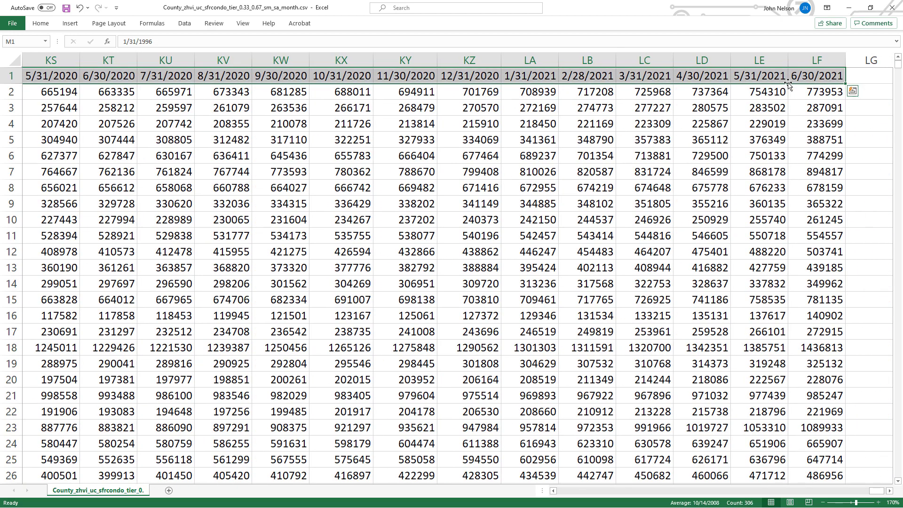
right_click(803, 78)
left_click(739, 294)
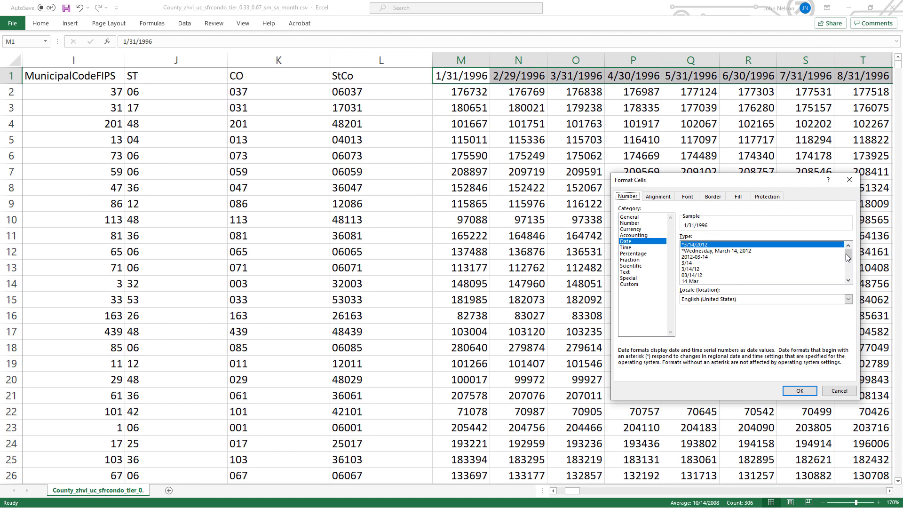
left_click_drag(849, 254, 849, 262)
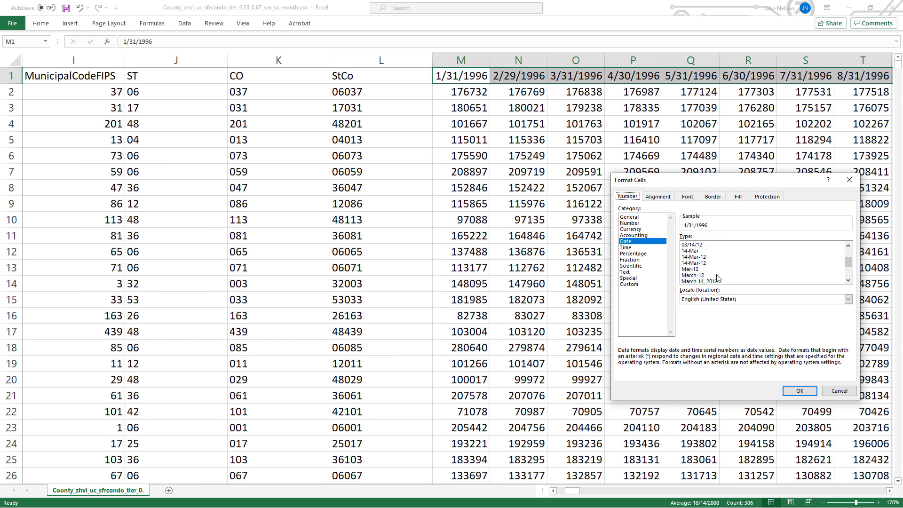
left_click(687, 282)
left_click(688, 270)
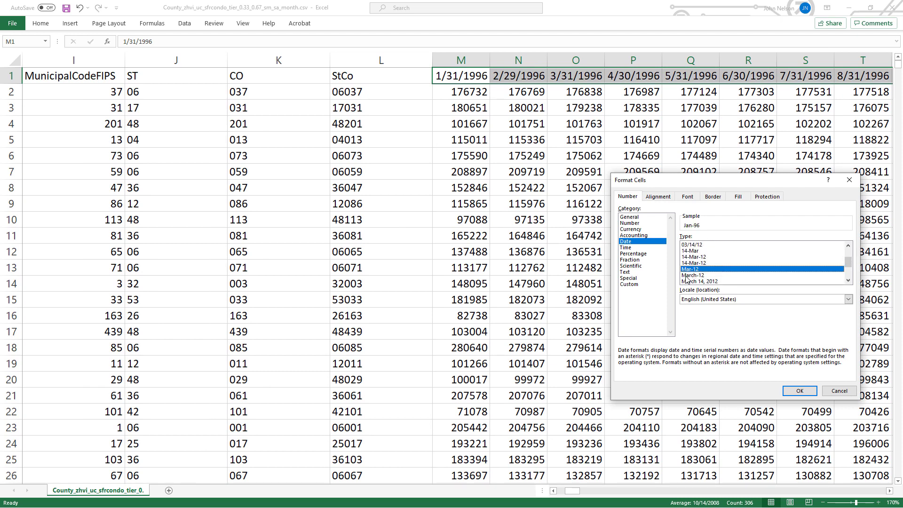
left_click(690, 276)
left_click(800, 391)
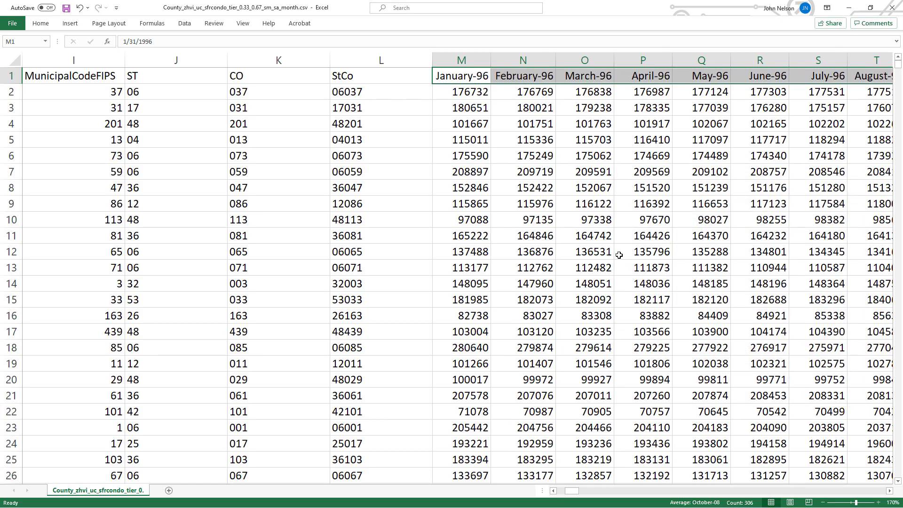